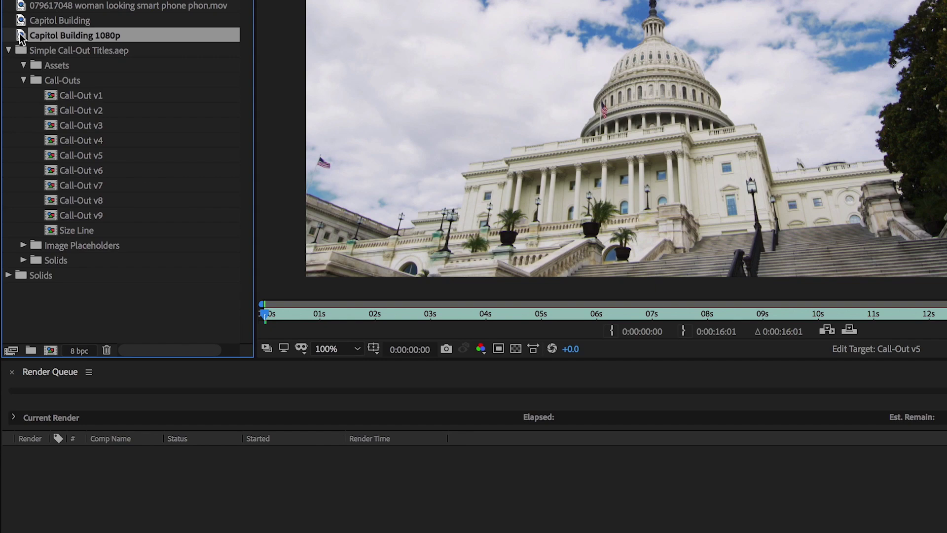
- Build a Capitol Building 1080p comp holding Call-Out v5 and a null object, and start a motion track on the footage
{"action": "left_click_drag", "start_coordinate": [14, 184], "coordinate": [37, 410]}
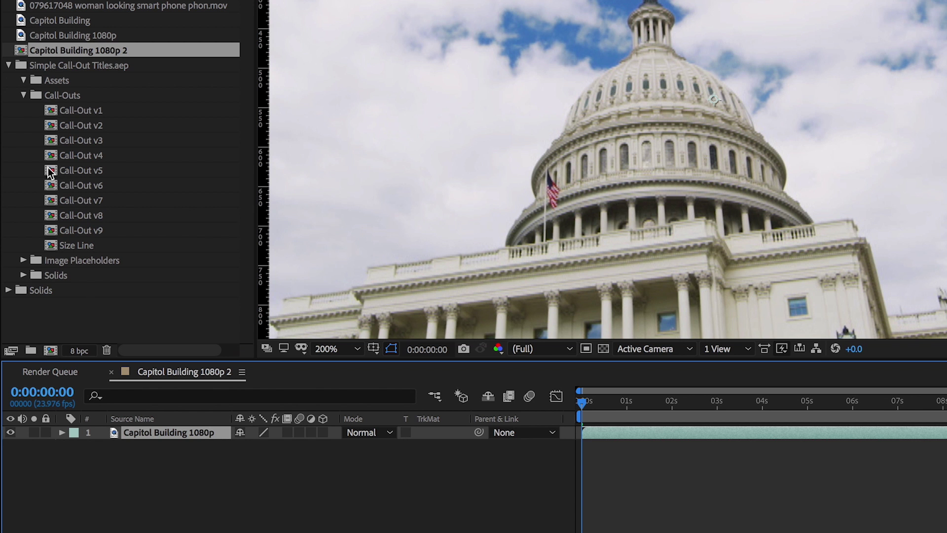
{"action": "left_click_drag", "start_coordinate": [50, 172], "coordinate": [146, 431]}
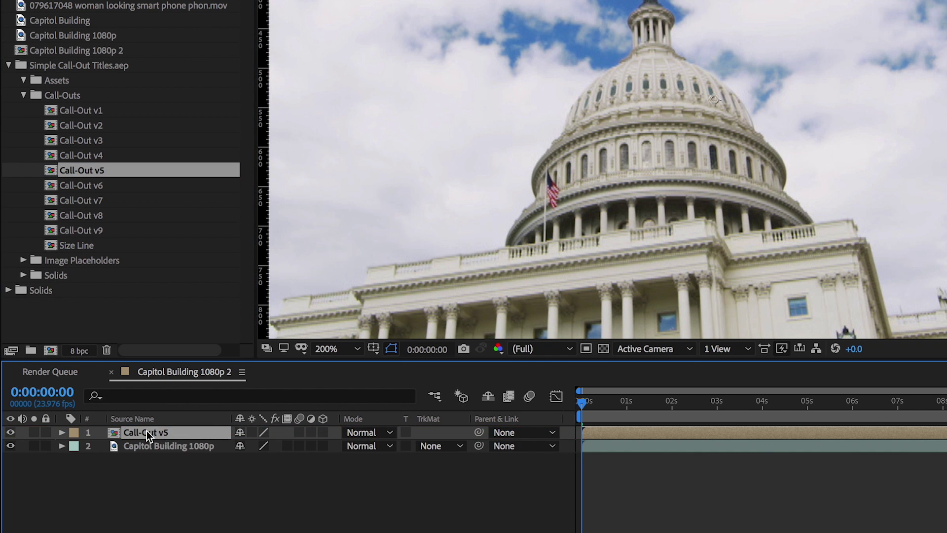
{"action": "left_click", "coordinate": [205, 10]}
{"action": "mouse_move", "coordinate": [224, 40]}
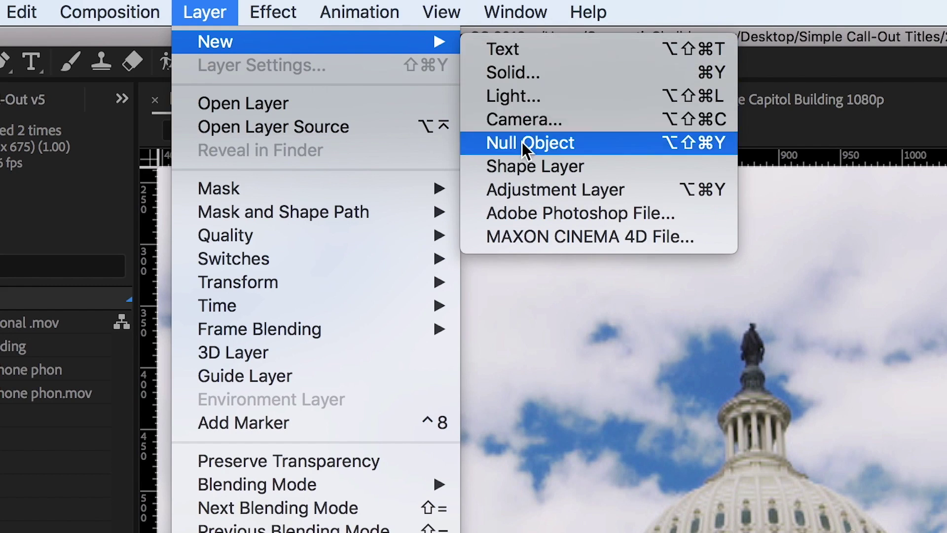
{"action": "left_click", "coordinate": [522, 143]}
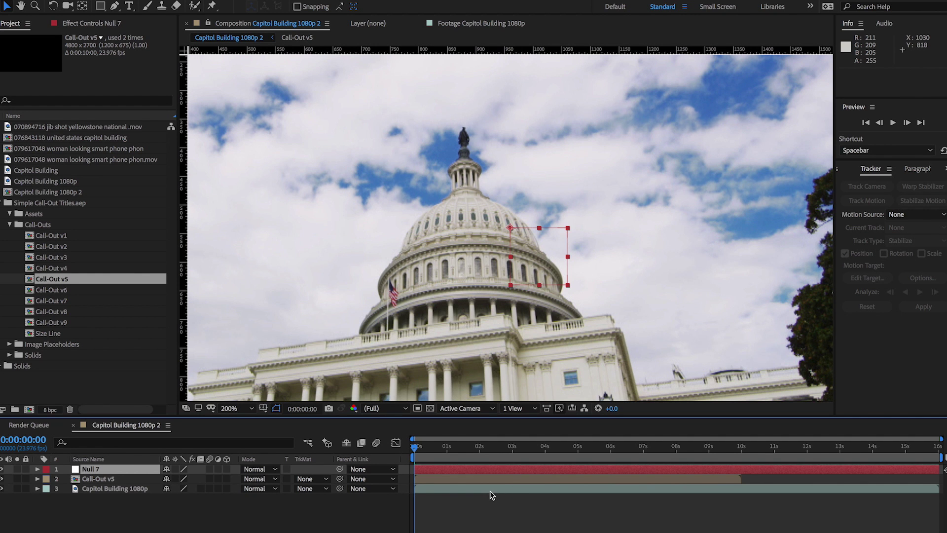
{"action": "left_click", "coordinate": [490, 490]}
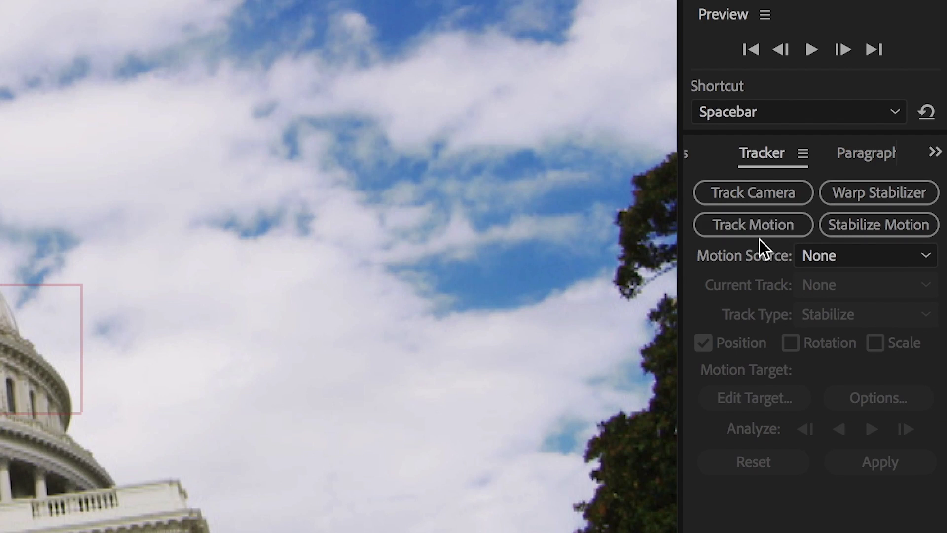
{"action": "left_click", "coordinate": [869, 202]}
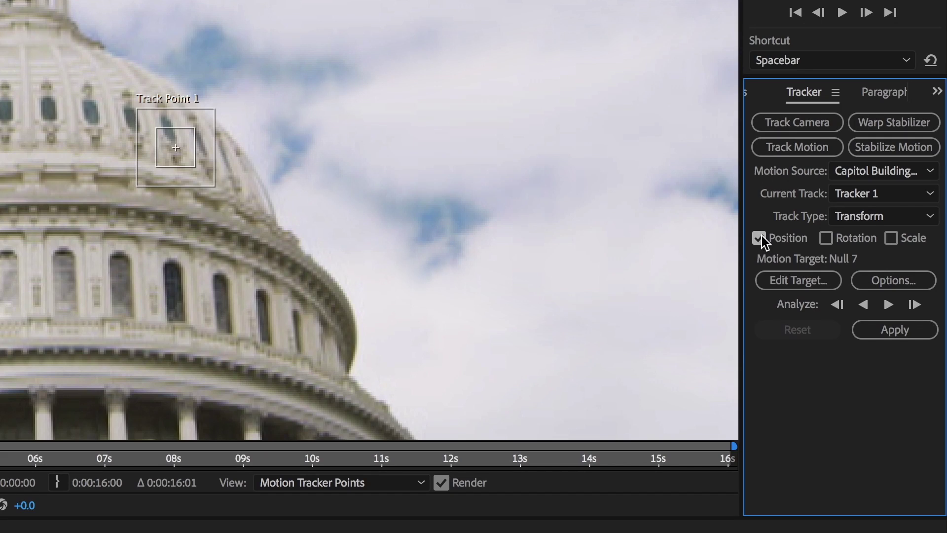
- Track position as a Transform track with Null 7 as the motion target
{"action": "left_click", "coordinate": [757, 238]}
{"action": "left_click", "coordinate": [877, 219]}
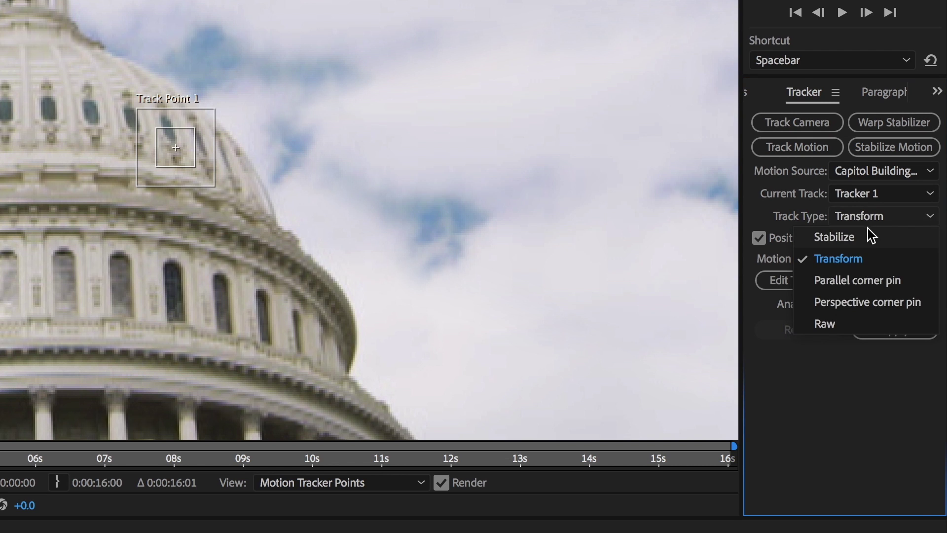
{"action": "left_click", "coordinate": [841, 264]}
{"action": "left_click", "coordinate": [807, 277]}
{"action": "left_click", "coordinate": [499, 195]}
{"action": "left_click", "coordinate": [499, 215]}
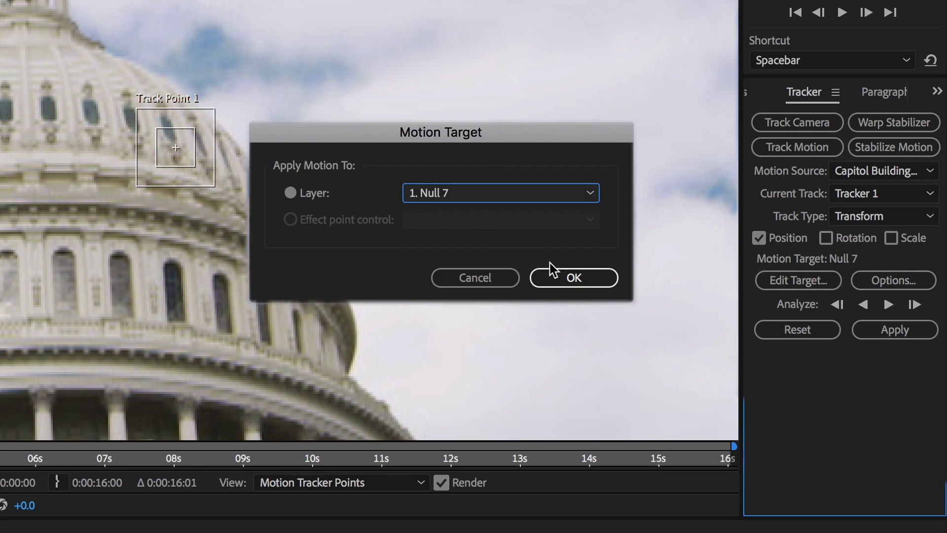
{"action": "left_click", "coordinate": [567, 279]}
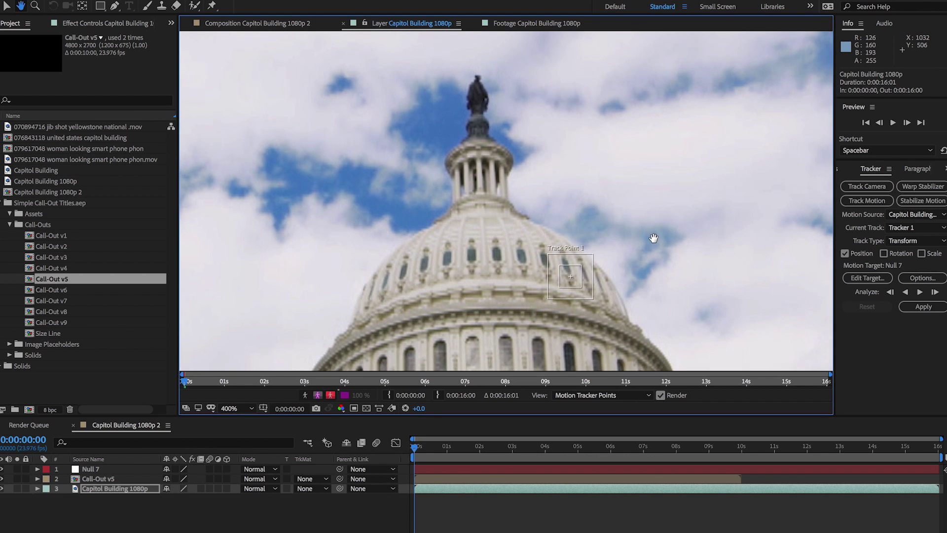
- Place Track Point 1 tightly on the dome's statue and analyze it forward through the clip
{"action": "left_click_drag", "start_coordinate": [576, 247], "coordinate": [482, 64]}
{"action": "left_click_drag", "start_coordinate": [513, 112], "coordinate": [508, 108]}
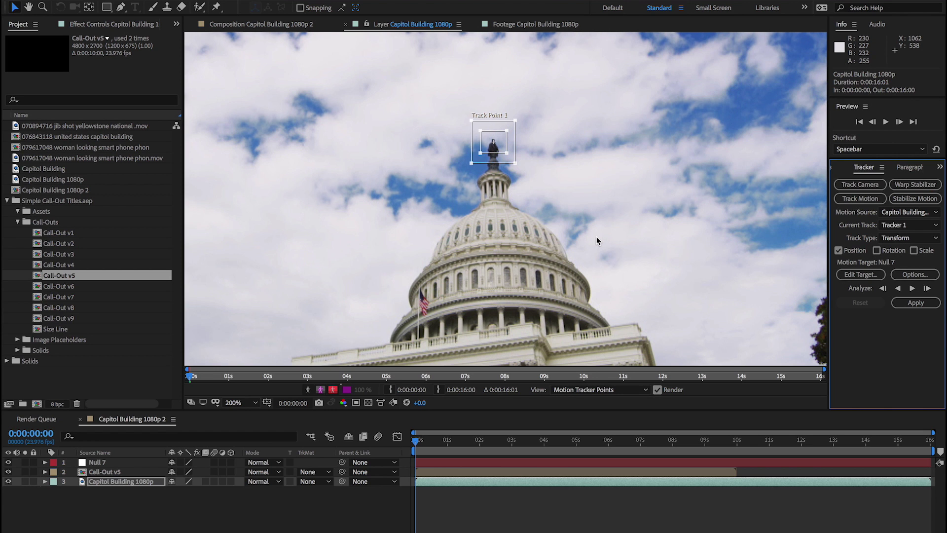
{"action": "left_click", "coordinate": [912, 288]}
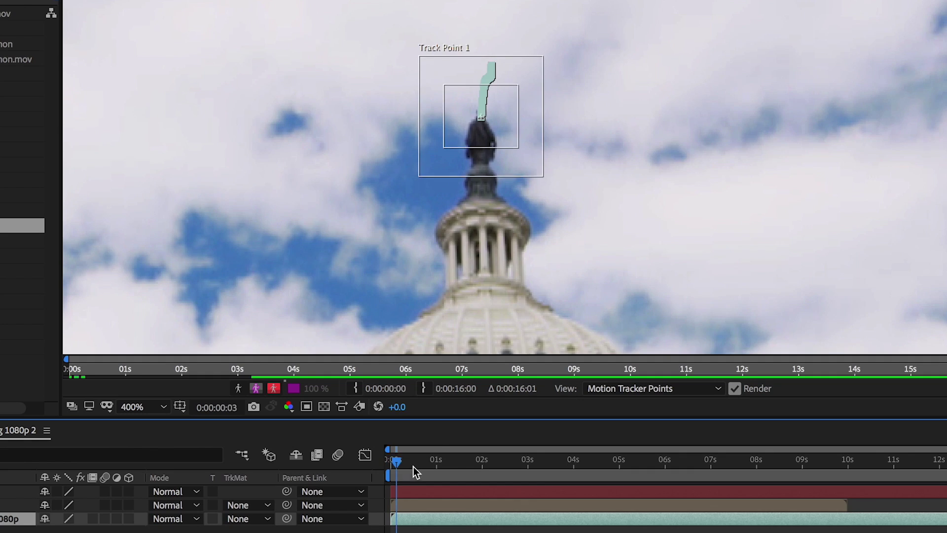
- Scrub through the clip to verify the statue track holds, then return to frame 0
{"action": "left_click_drag", "start_coordinate": [430, 445], "coordinate": [565, 449]}
{"action": "left_click_drag", "start_coordinate": [608, 472], "coordinate": [946, 486]}
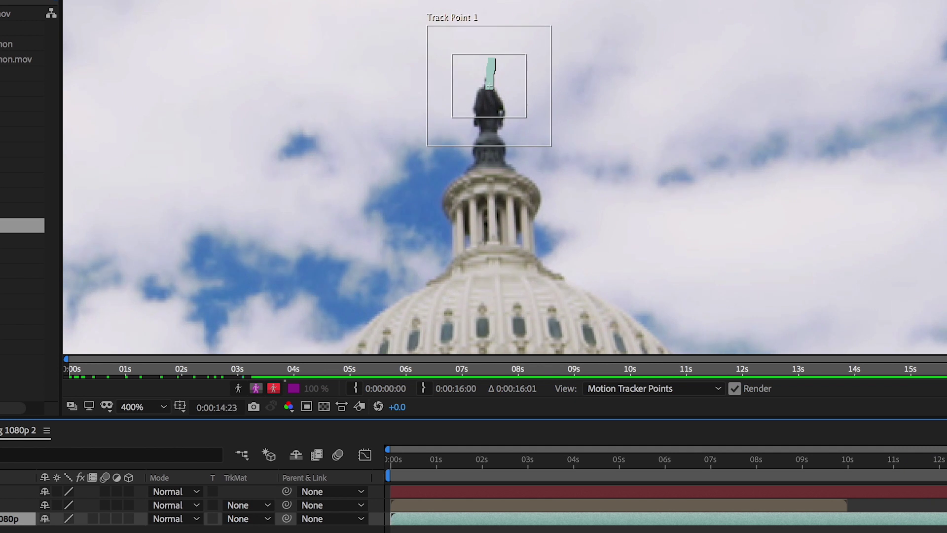
{"action": "key", "text": "Home"}
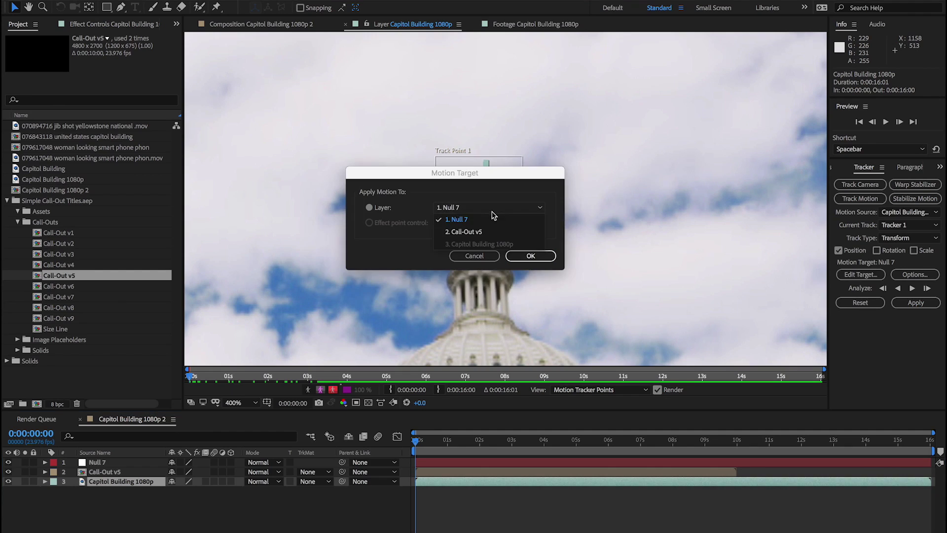
- Apply the statue track to Null 7 in both X and Y
{"action": "left_click", "coordinate": [484, 221]}
{"action": "left_click", "coordinate": [528, 257]}
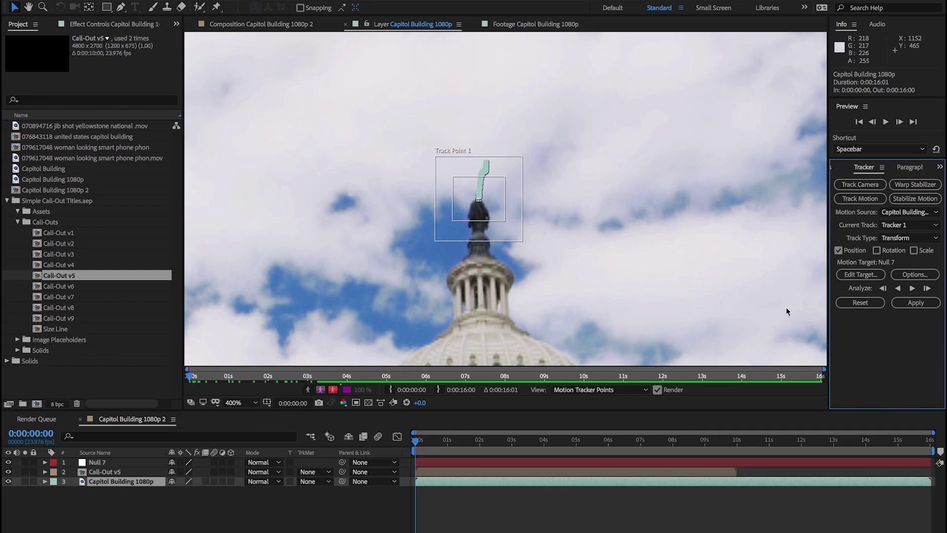
{"action": "left_click", "coordinate": [915, 302]}
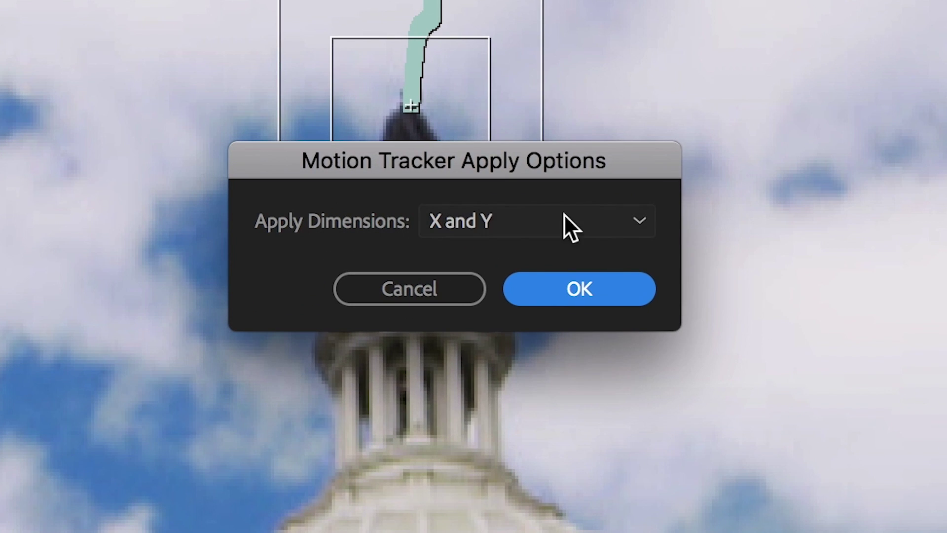
{"action": "left_click", "coordinate": [563, 215]}
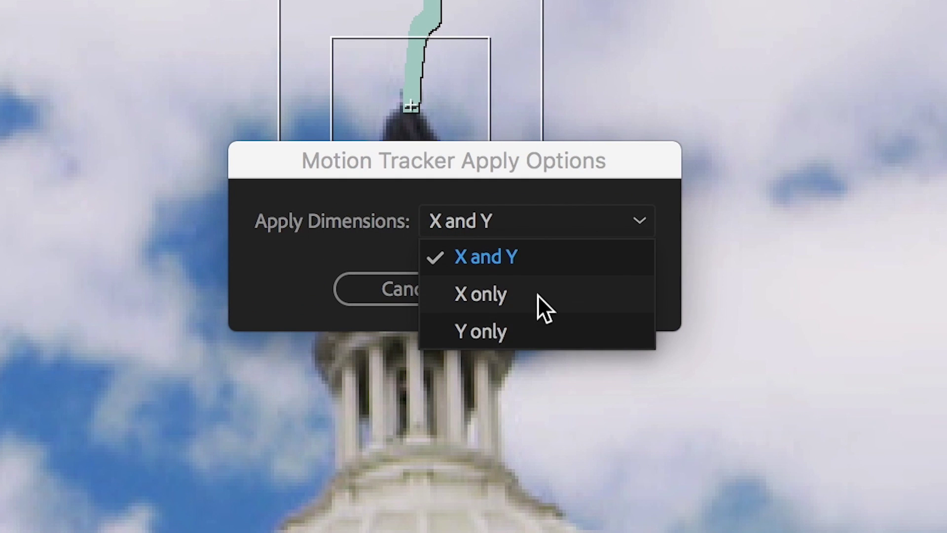
{"action": "left_click", "coordinate": [531, 260]}
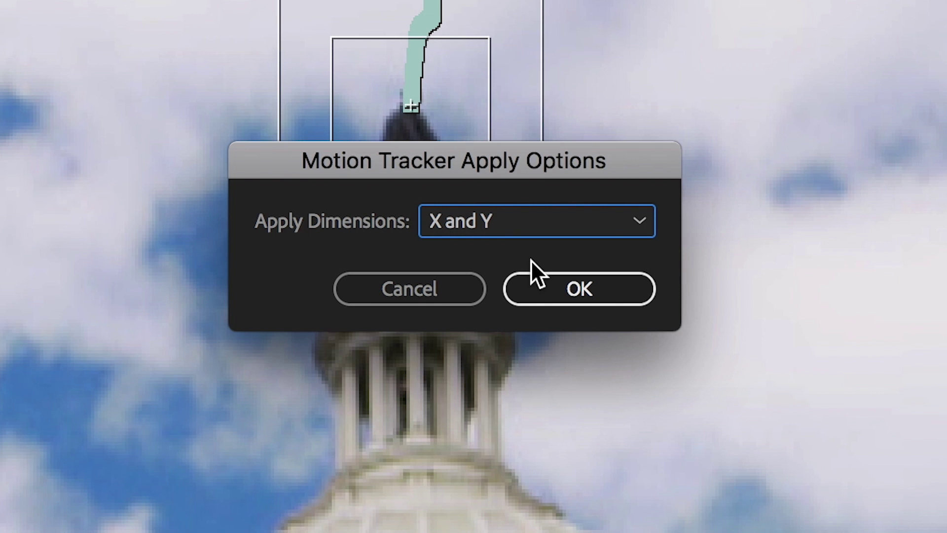
{"action": "left_click", "coordinate": [596, 295]}
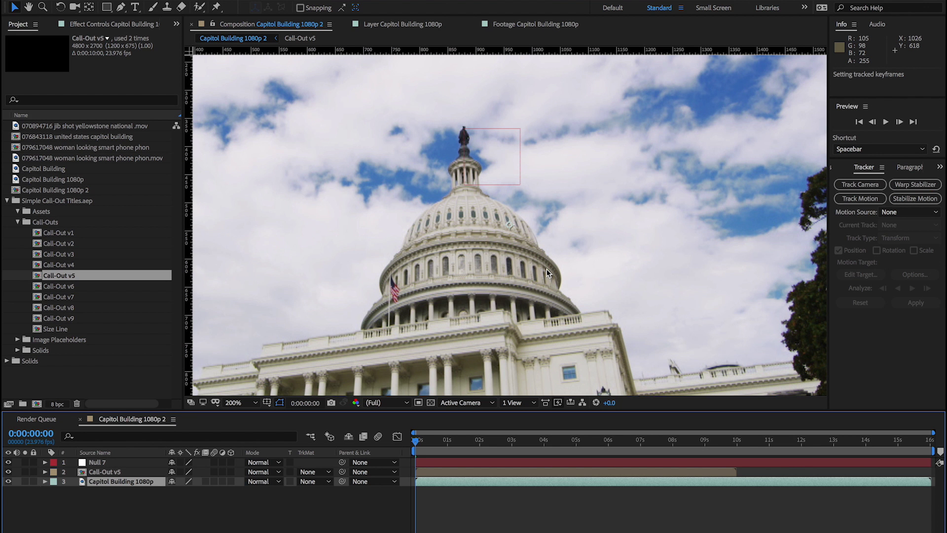
{"action": "left_click", "coordinate": [112, 473]}
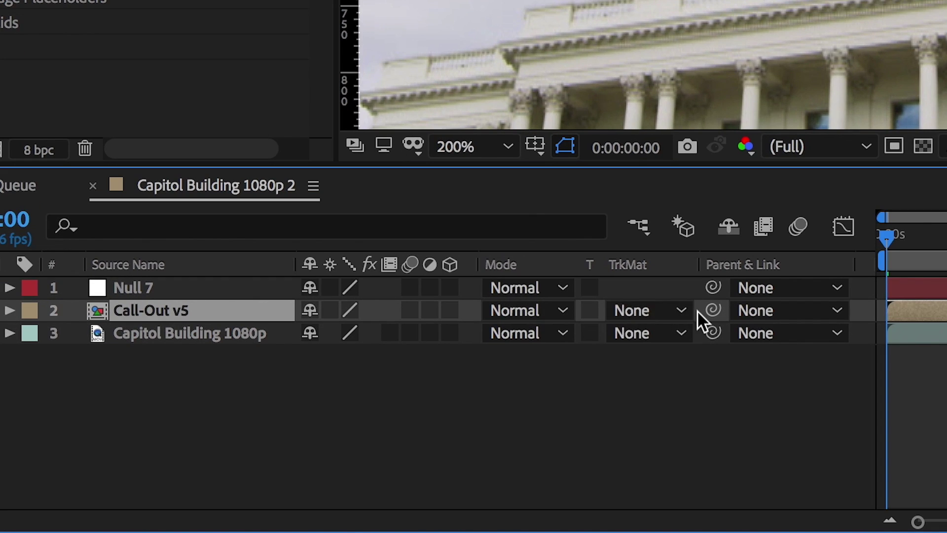
- Parent Call-Out v5 to Null 7 and shift its anchor point so the pointer sits on the statue
{"action": "left_click_drag", "start_coordinate": [712, 310], "coordinate": [139, 289]}
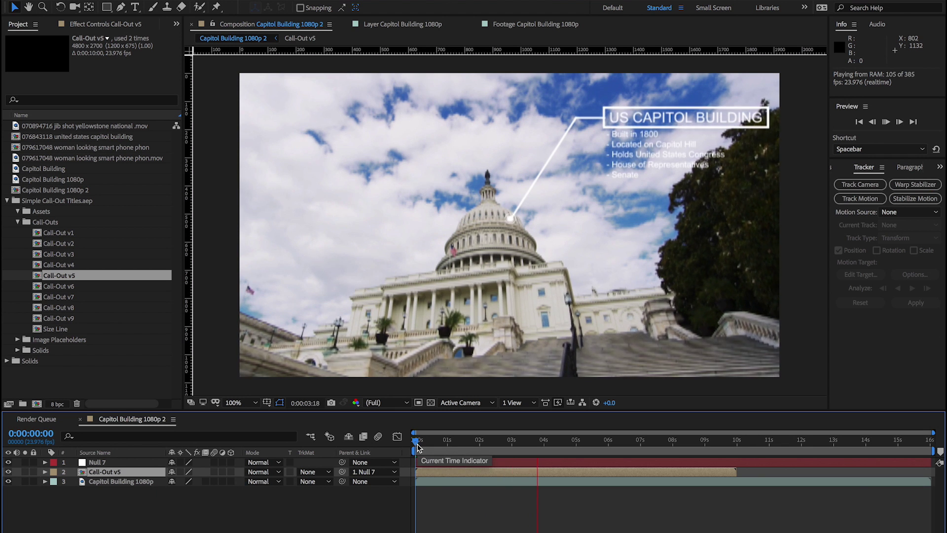
{"action": "key", "text": "space"}
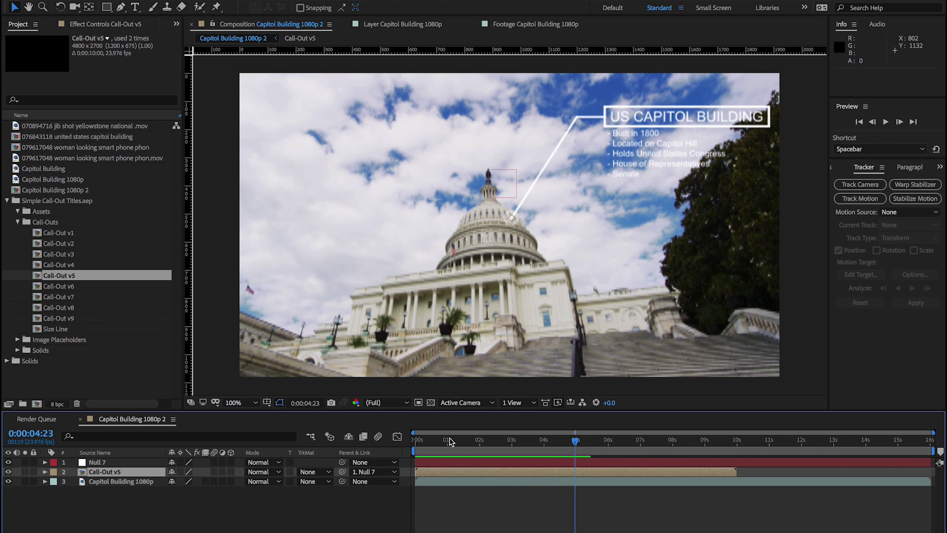
{"action": "key", "text": "a"}
{"action": "key", "text": "period"}
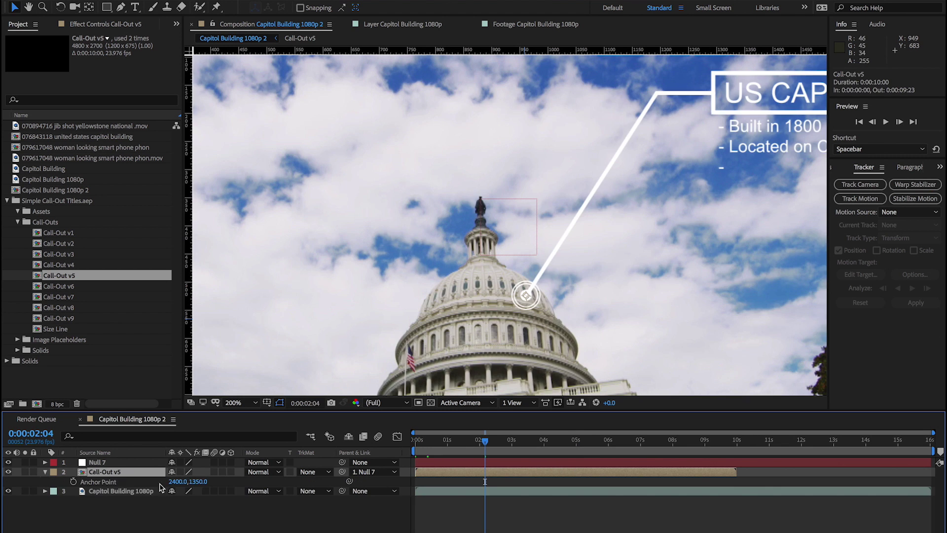
{"action": "left_click", "coordinate": [485, 439]}
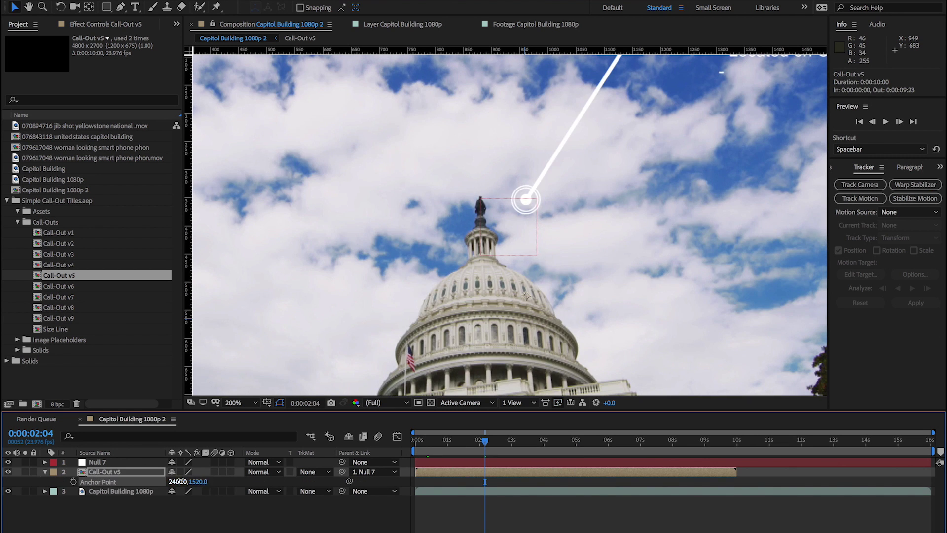
{"action": "left_click_drag", "start_coordinate": [177, 482], "coordinate": [232, 487]}
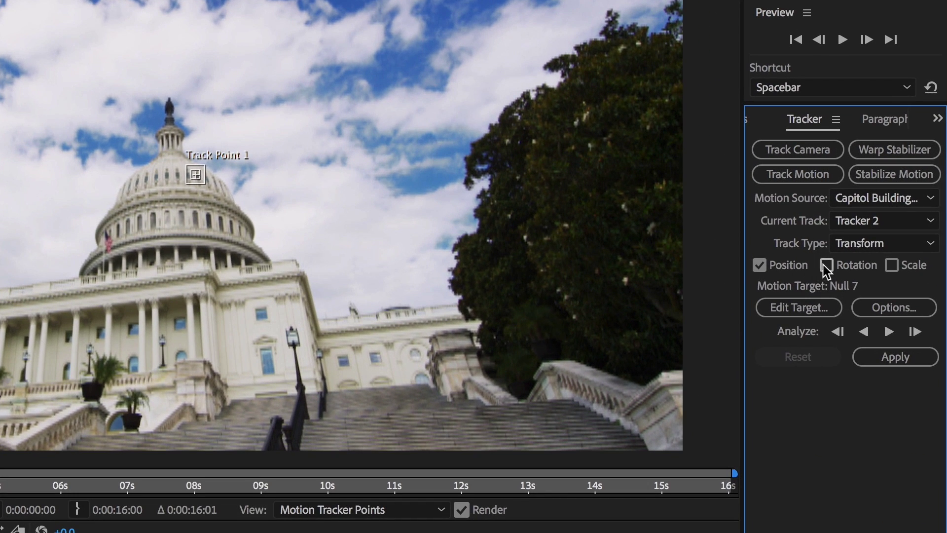
- Track rotation and scale with two points on the building's left and right sides, analyzing forward
{"action": "left_click", "coordinate": [826, 267]}
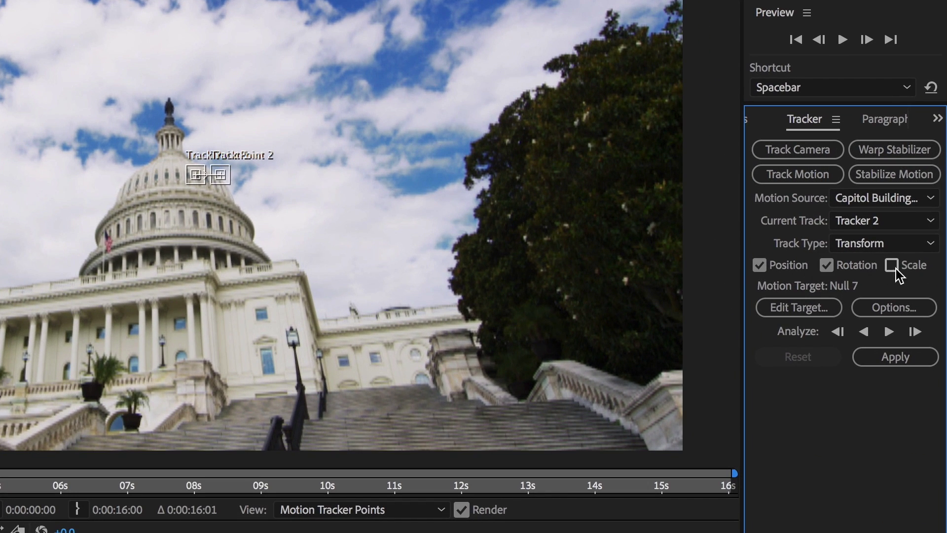
{"action": "left_click", "coordinate": [893, 268]}
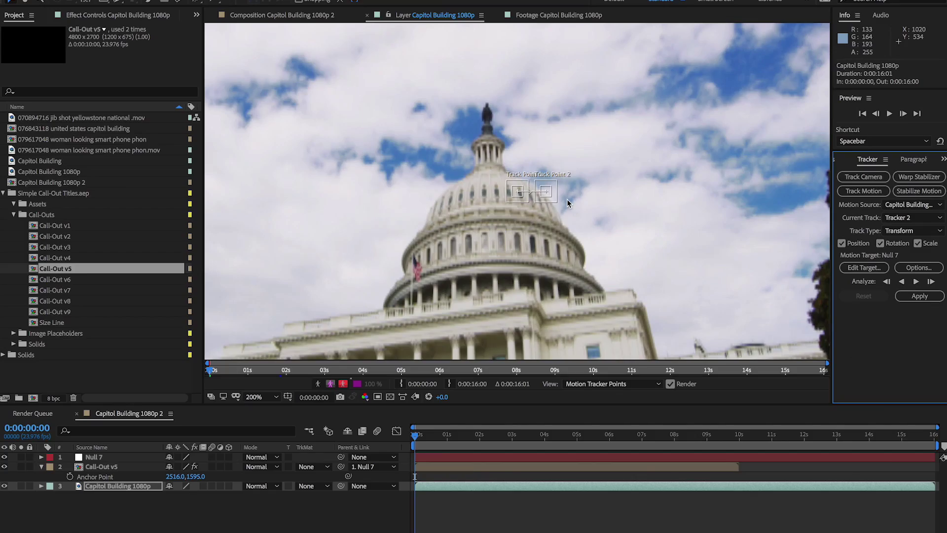
{"action": "left_click_drag", "start_coordinate": [196, 175], "coordinate": [0, 336]}
{"action": "left_click_drag", "start_coordinate": [572, 117], "coordinate": [661, 228]}
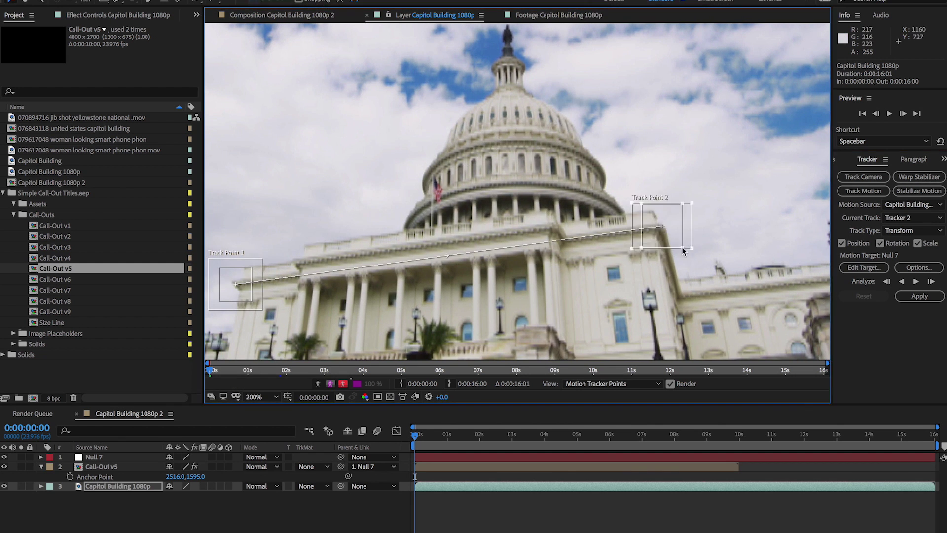
{"action": "left_click", "coordinate": [916, 281]}
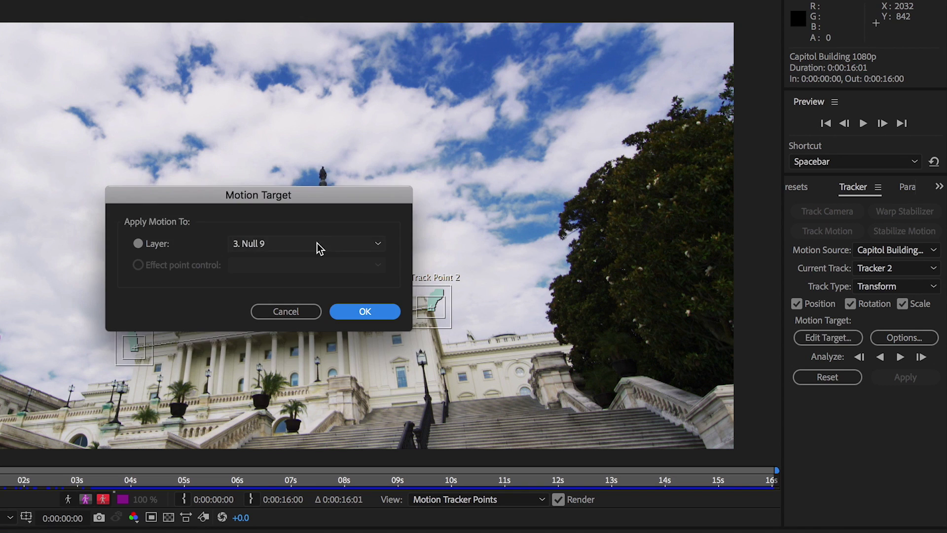
- Apply the track to Null 9 in X and Y and parent the CONGRESS text to Null 9
{"action": "left_click", "coordinate": [364, 310]}
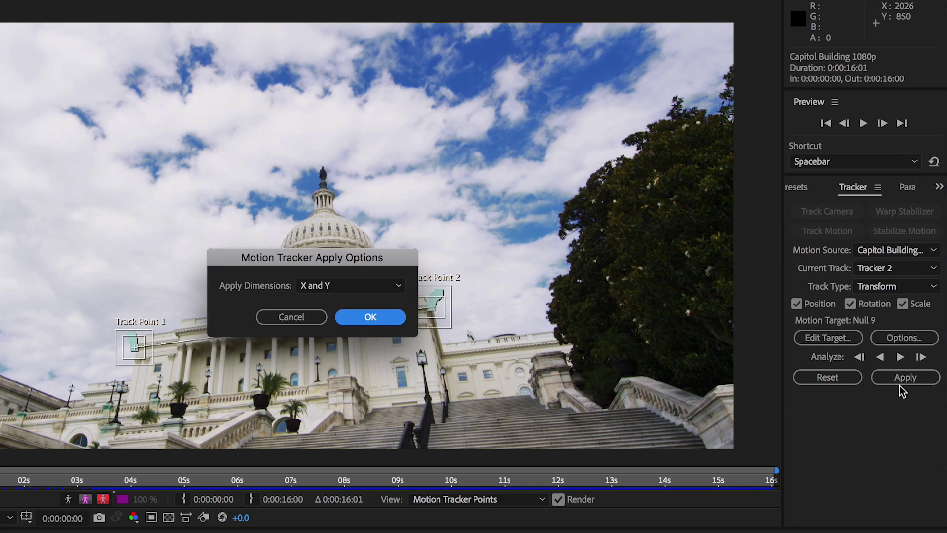
{"action": "left_click", "coordinate": [340, 285]}
{"action": "left_click", "coordinate": [340, 302]}
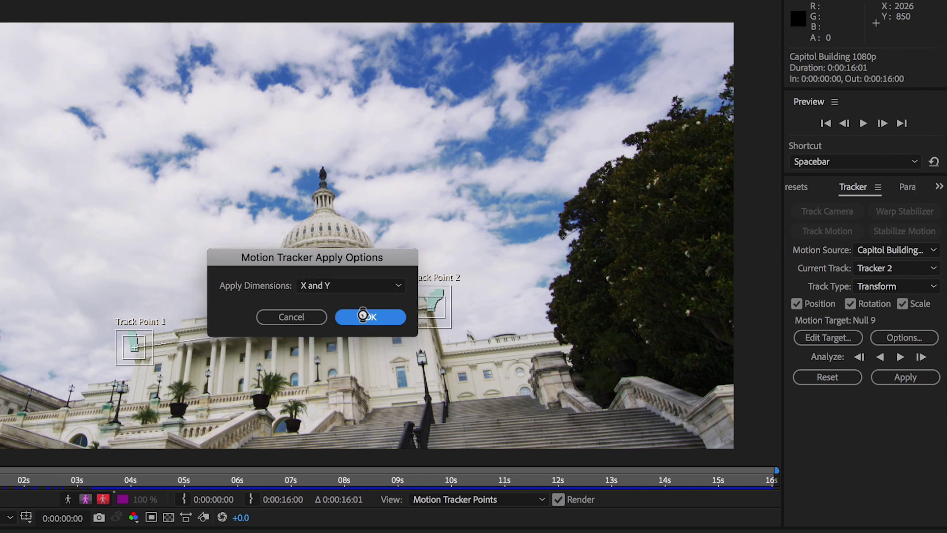
{"action": "left_click", "coordinate": [361, 314]}
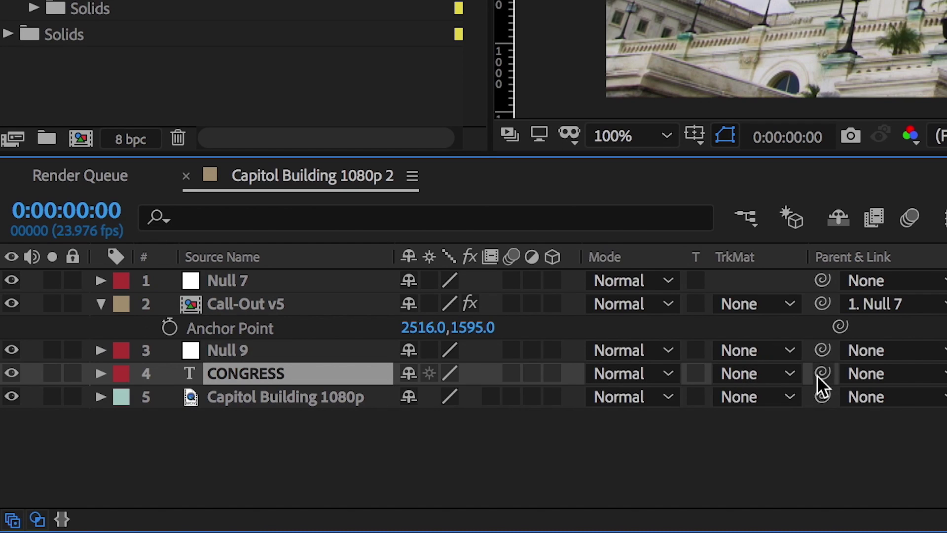
{"action": "left_click_drag", "start_coordinate": [821, 372], "coordinate": [266, 348]}
{"action": "left_click", "coordinate": [101, 373]}
{"action": "left_click", "coordinate": [112, 421]}
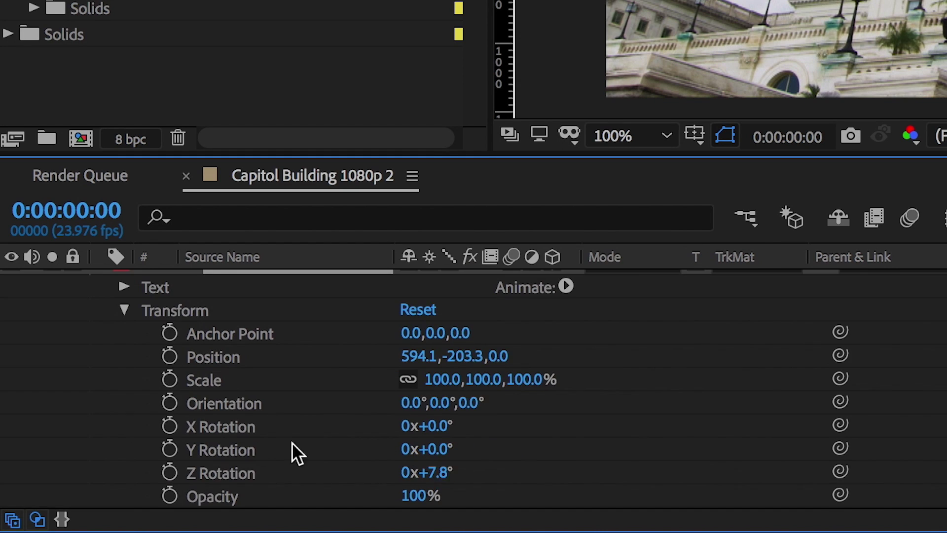
- Scrub the CONGRESS text's Z Rotation to -13.2°
{"action": "mouse_move", "coordinate": [438, 471]}
{"action": "left_mouse_down"}
{"action": "mouse_move", "coordinate": [410, 469]}
{"action": "mouse_move", "coordinate": [434, 469]}
{"action": "left_mouse_up"}
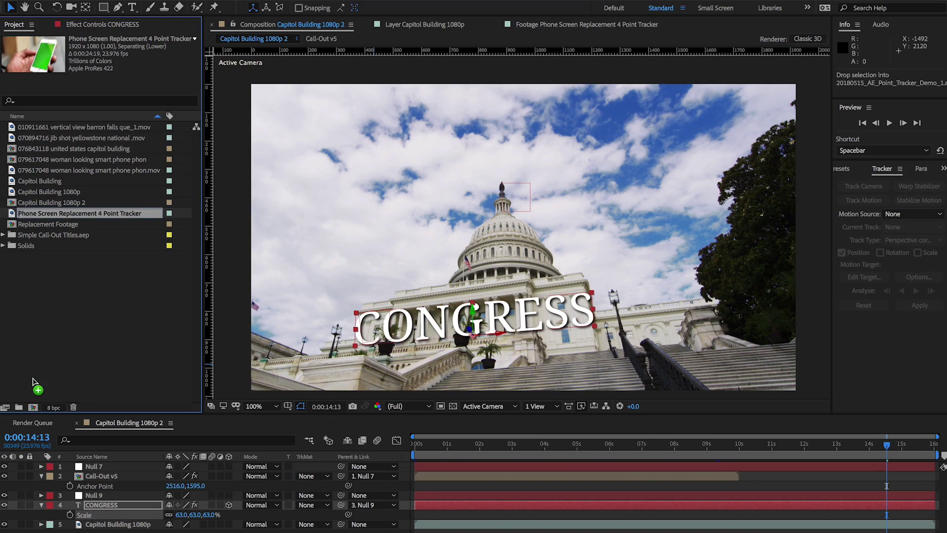
- Create a comp from the phone footage and start a Perspective corner pin track
{"action": "left_click_drag", "start_coordinate": [33, 382], "coordinate": [33, 407]}
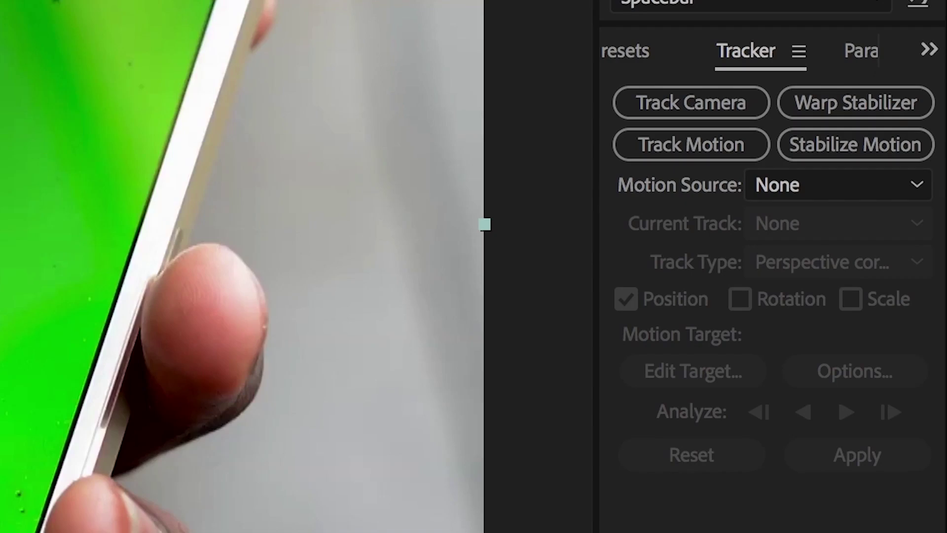
{"action": "left_click", "coordinate": [728, 146]}
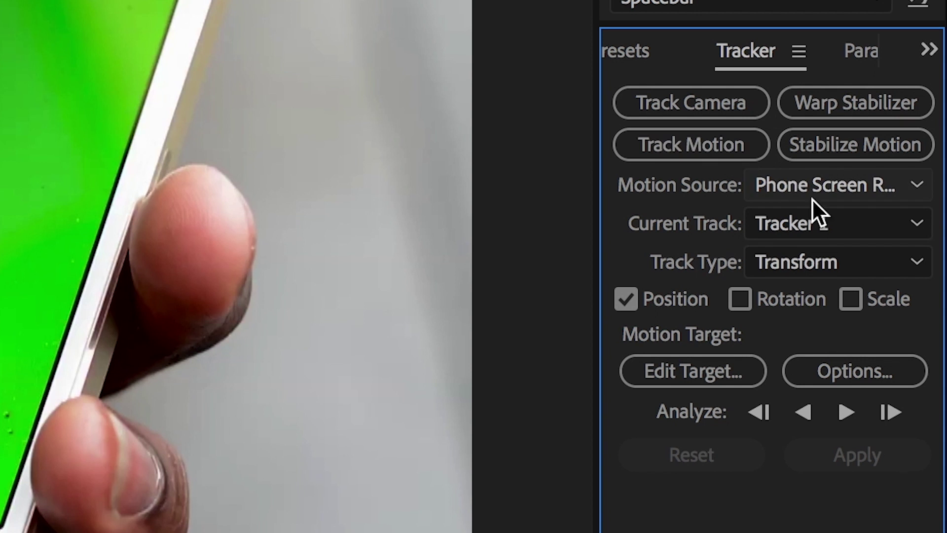
{"action": "left_click", "coordinate": [829, 264]}
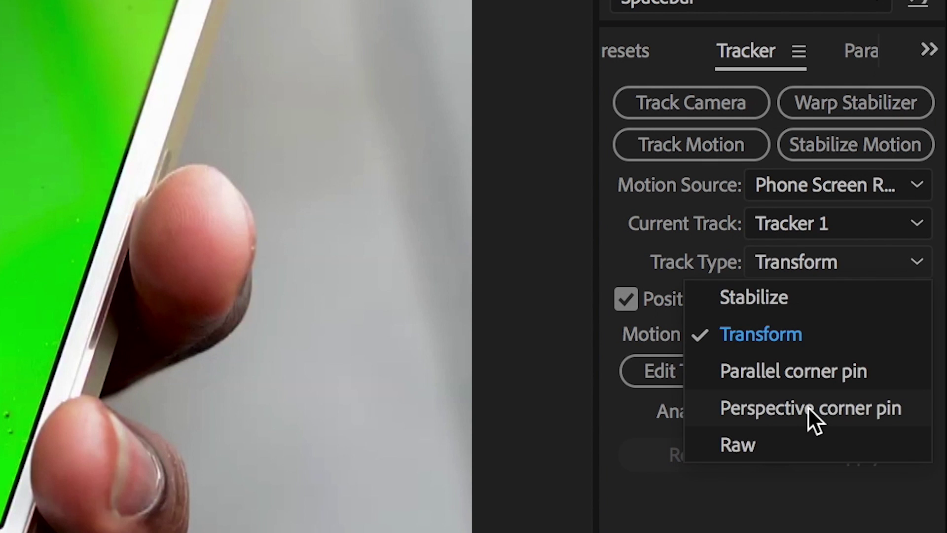
{"action": "left_click", "coordinate": [808, 406]}
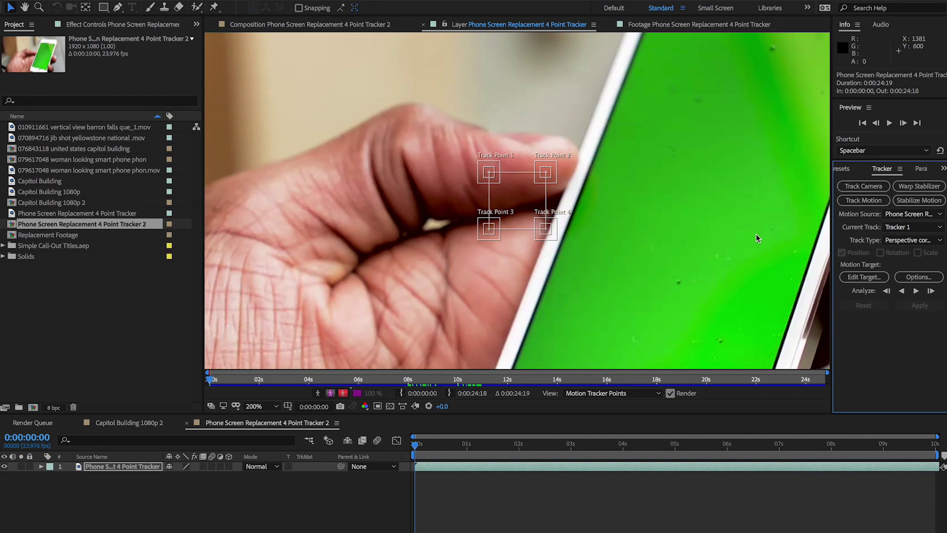
- Place the four track points on the green screen's corners and analyze them forward
{"action": "left_click_drag", "start_coordinate": [379, 250], "coordinate": [728, 102]}
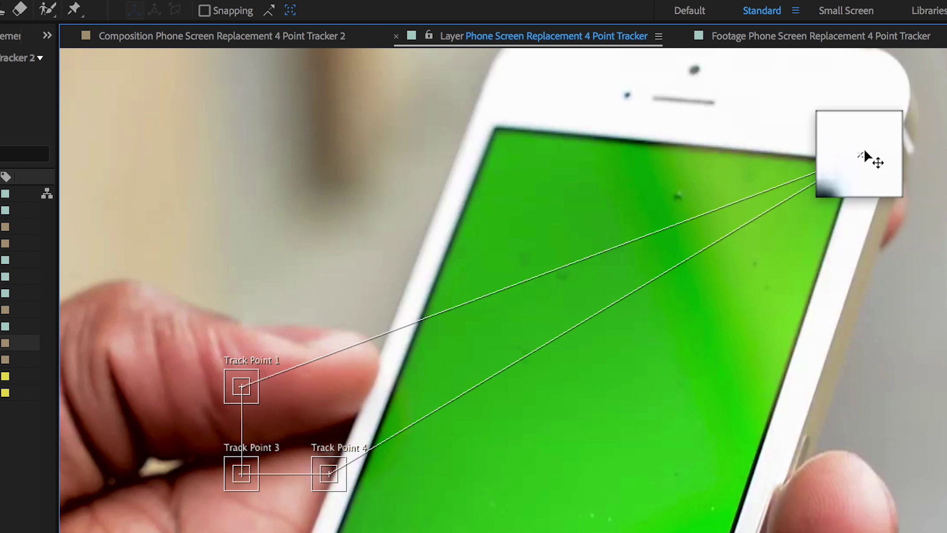
{"action": "left_click_drag", "start_coordinate": [323, 250], "coordinate": [490, 86]}
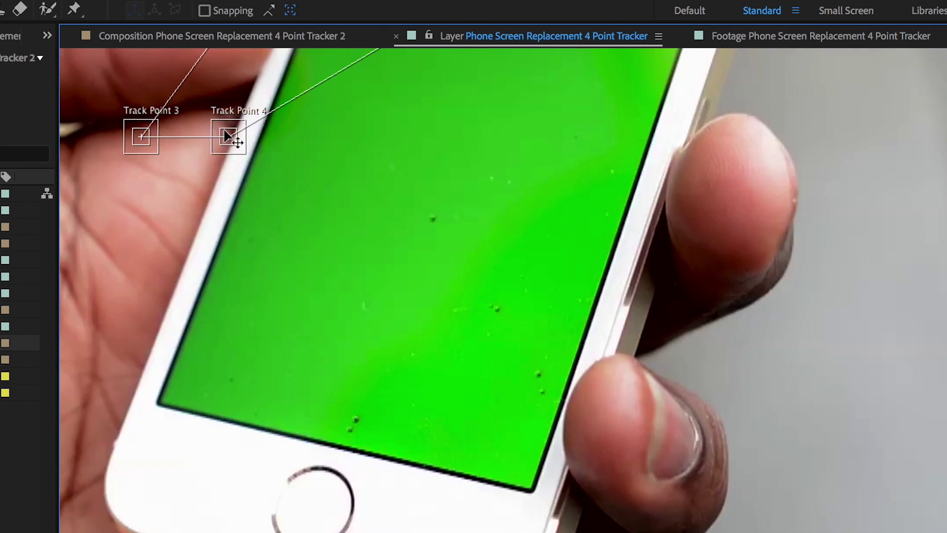
{"action": "left_click_drag", "start_coordinate": [314, 93], "coordinate": [510, 318]}
{"action": "left_click_drag", "start_coordinate": [531, 490], "coordinate": [528, 483]}
{"action": "left_click_drag", "start_coordinate": [141, 136], "coordinate": [163, 397]}
{"action": "left_click", "coordinate": [916, 290]}
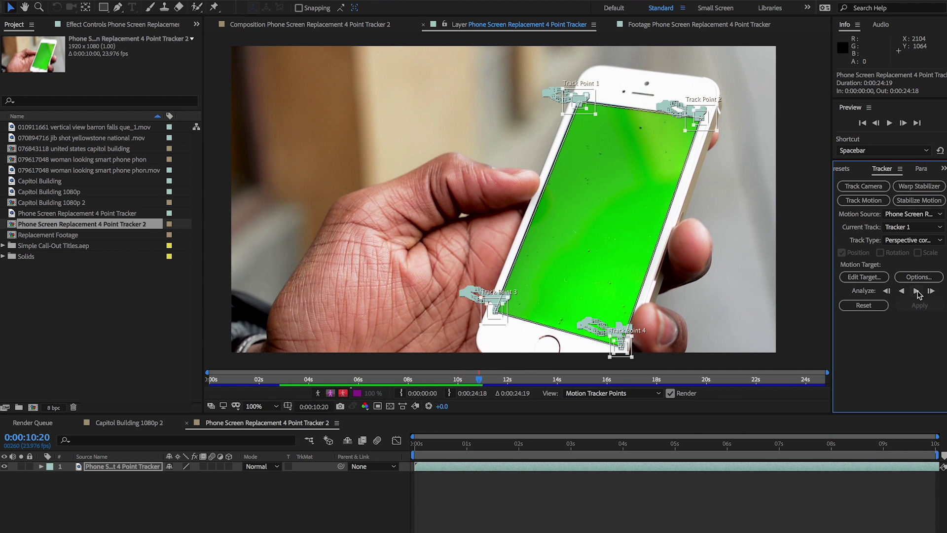
- Add Replacement Footage to the comp, corner-pin it to the tracked screen, and preview the result
{"action": "left_click", "coordinate": [11, 237]}
{"action": "left_click_drag", "start_coordinate": [11, 237], "coordinate": [103, 466]}
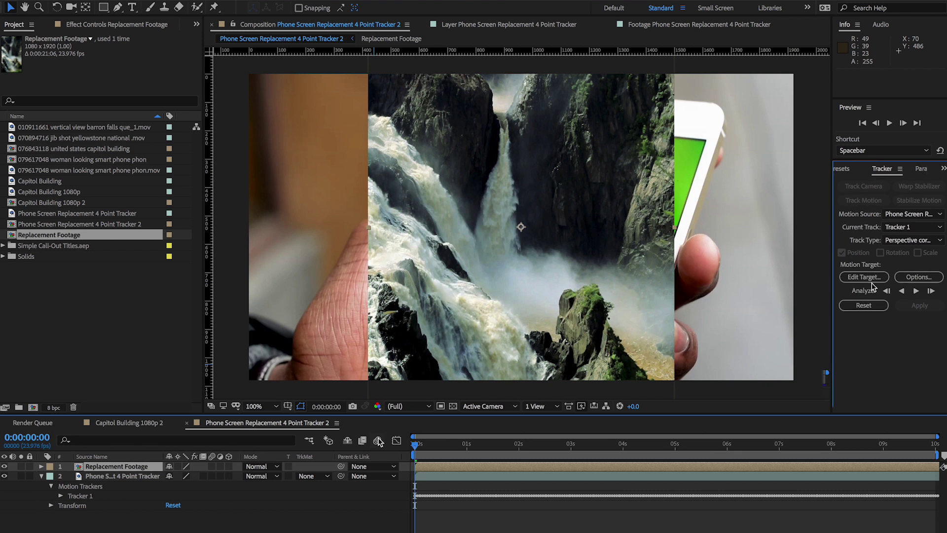
{"action": "left_click", "coordinate": [861, 276]}
{"action": "left_click", "coordinate": [532, 258]}
{"action": "left_click", "coordinate": [913, 306]}
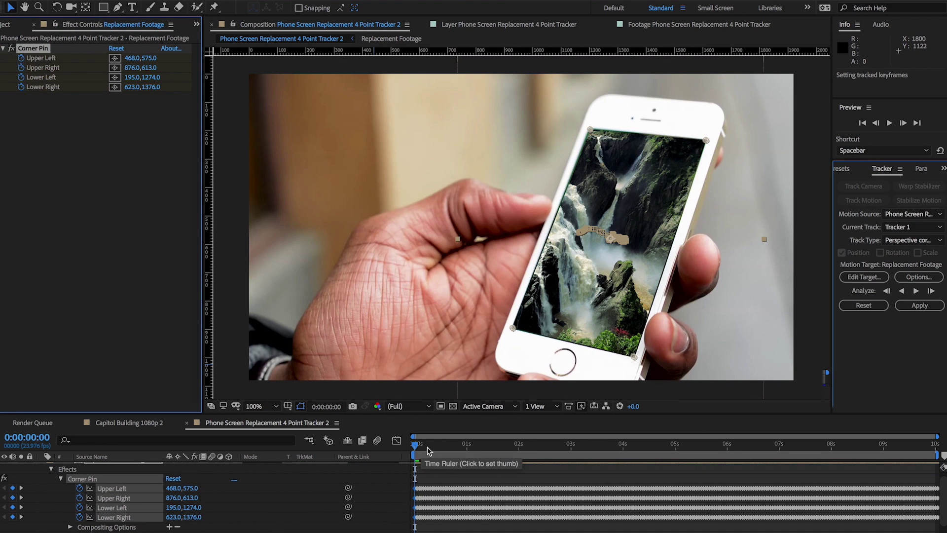
{"action": "left_click", "coordinate": [407, 441]}
{"action": "key", "text": "space"}
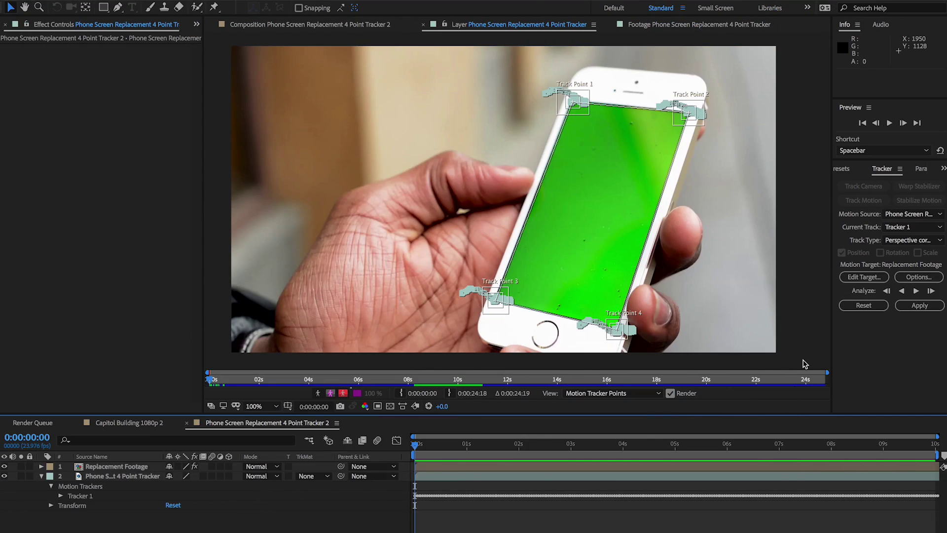
- Set tracker options to Saturation with Enhance Before Match, Track Fields and Adapt Feature On Every Frame
{"action": "left_click", "coordinate": [917, 277]}
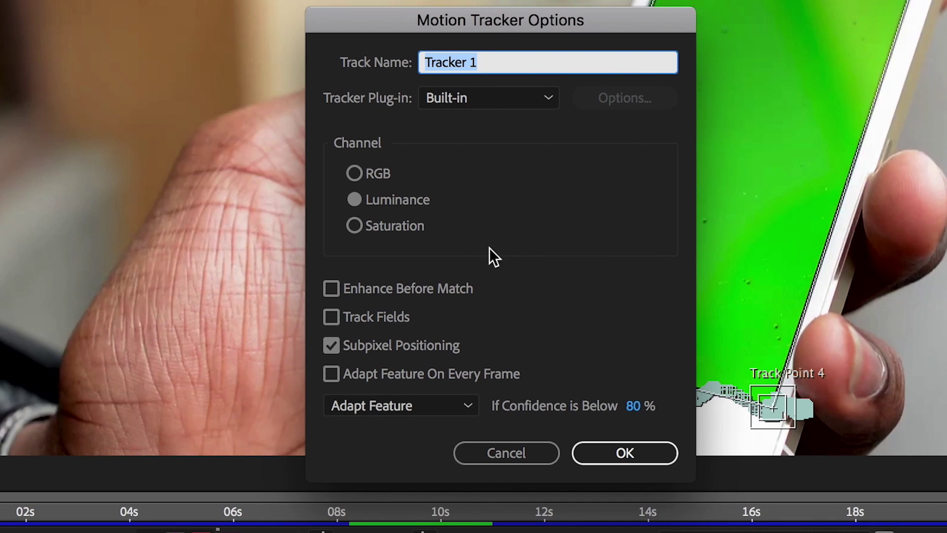
{"action": "left_click", "coordinate": [355, 174]}
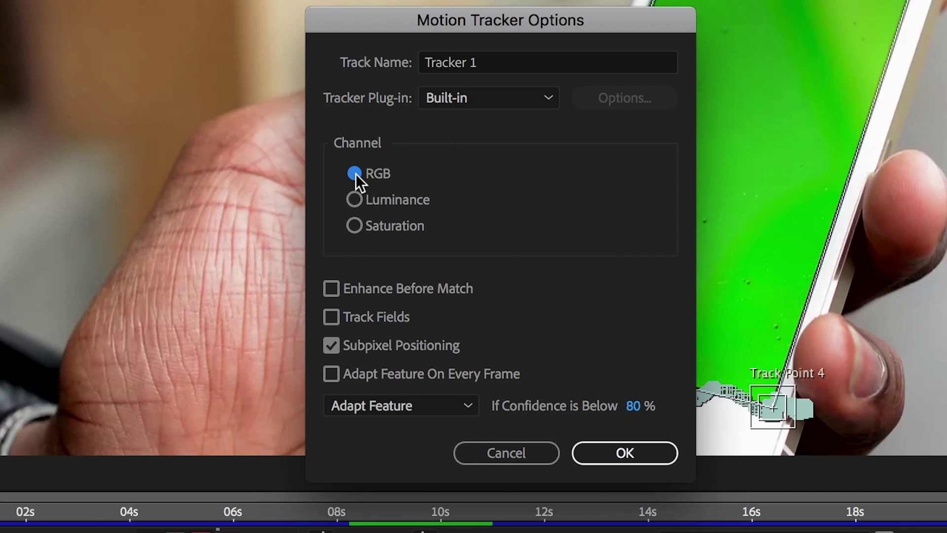
{"action": "left_click", "coordinate": [355, 200]}
{"action": "left_click", "coordinate": [354, 225]}
{"action": "left_click", "coordinate": [333, 286]}
{"action": "left_click", "coordinate": [331, 317]}
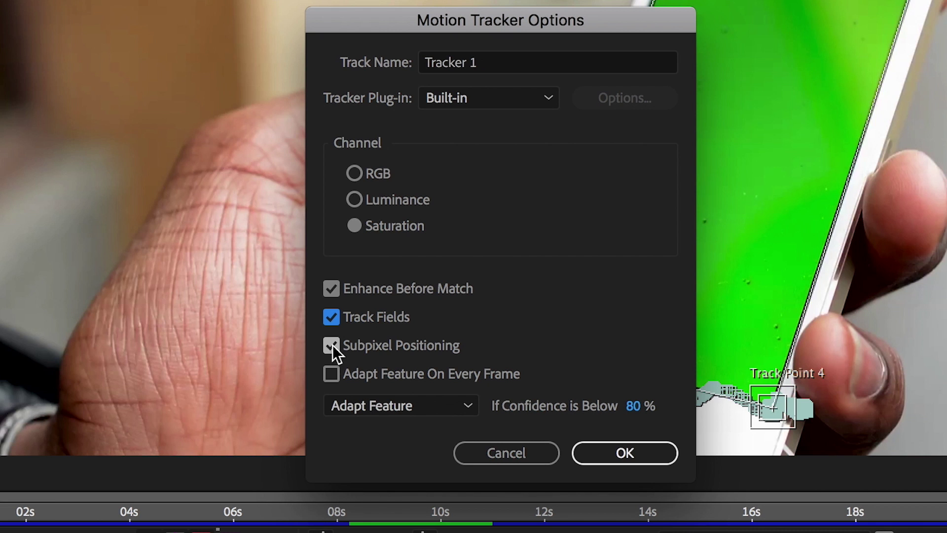
{"action": "left_click", "coordinate": [332, 373]}
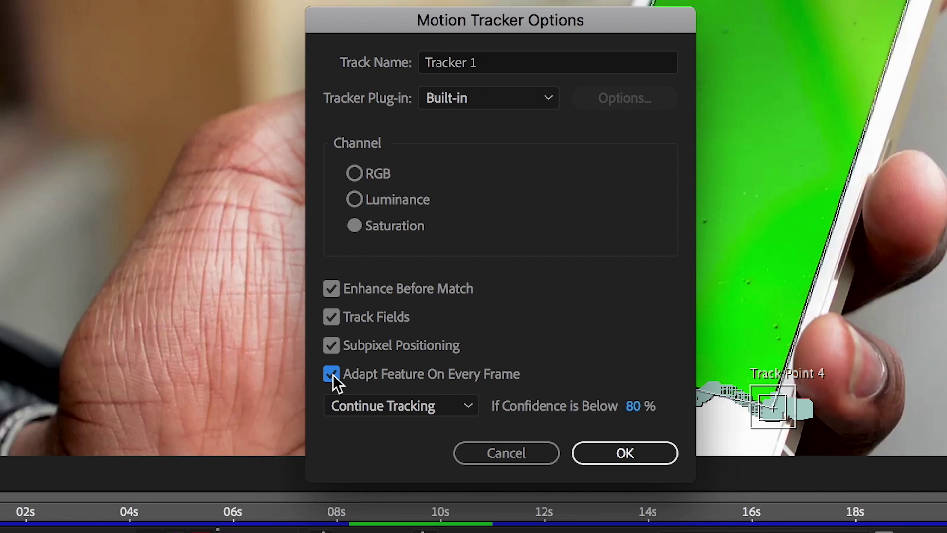
{"action": "left_click", "coordinate": [467, 408]}
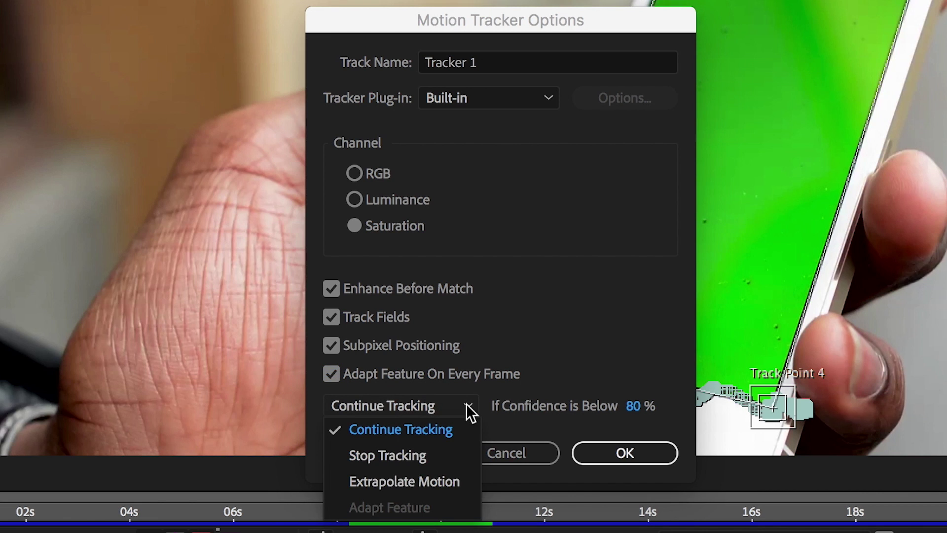